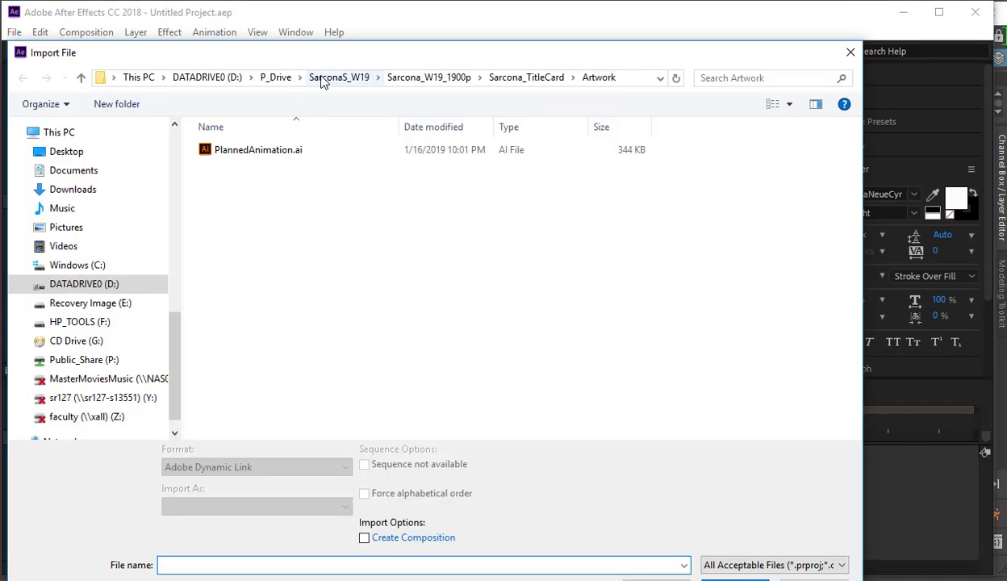
Browse to the images folder of the CharacterRig project, inside the 2540_F18 folder under P_Drive's Fall2018 folder.
click(271, 78)
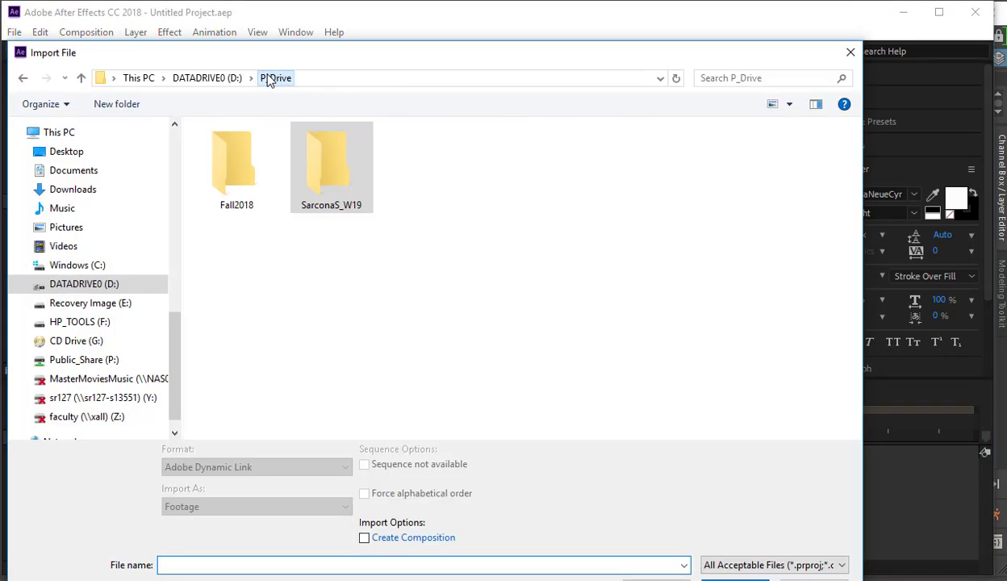
double_click(232, 190)
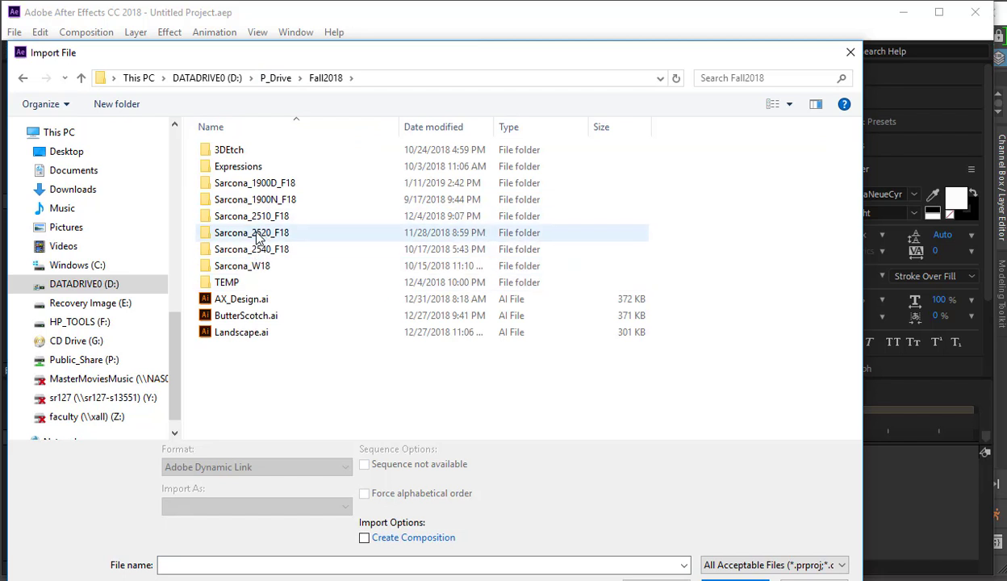
double_click(253, 249)
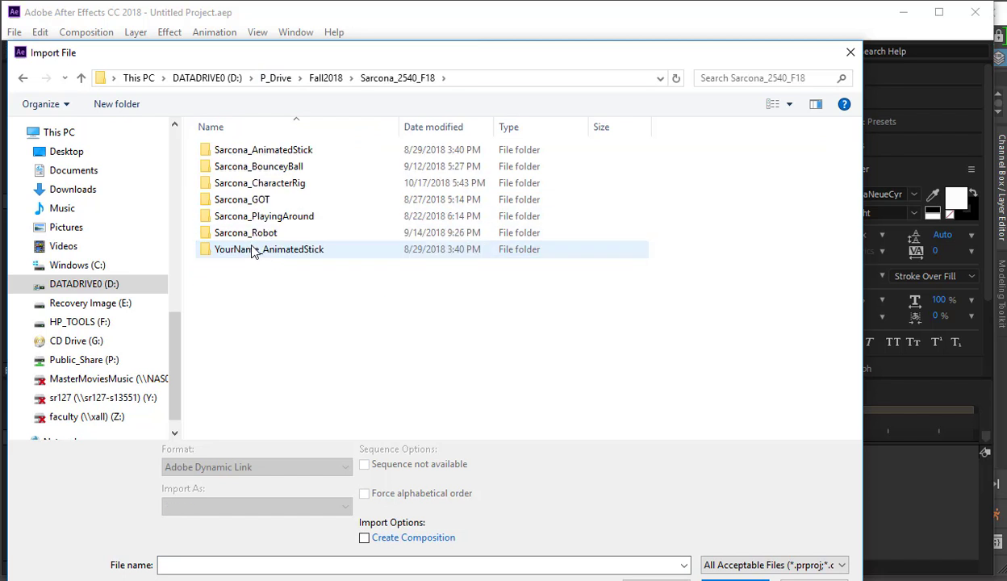
double_click(251, 186)
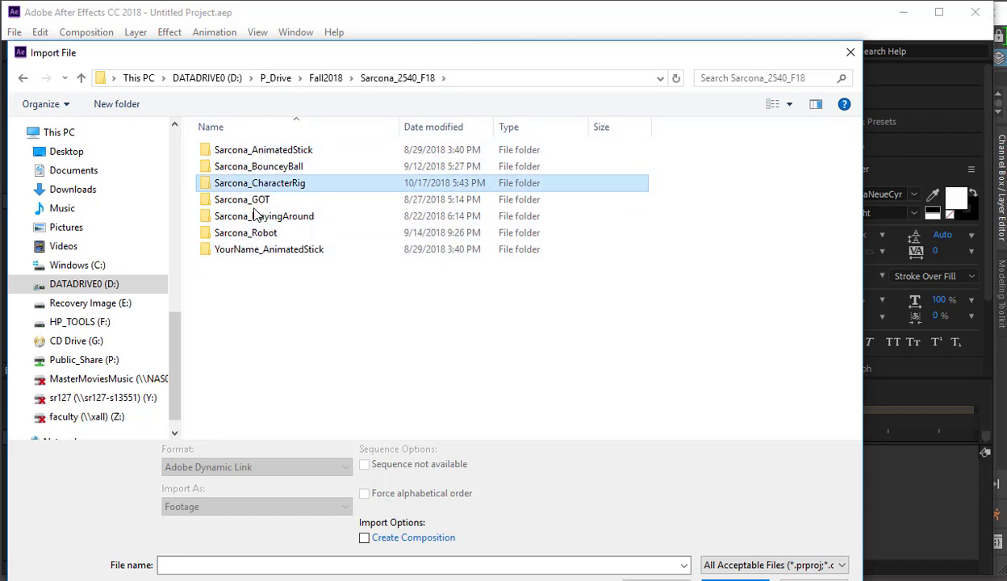
double_click(251, 234)
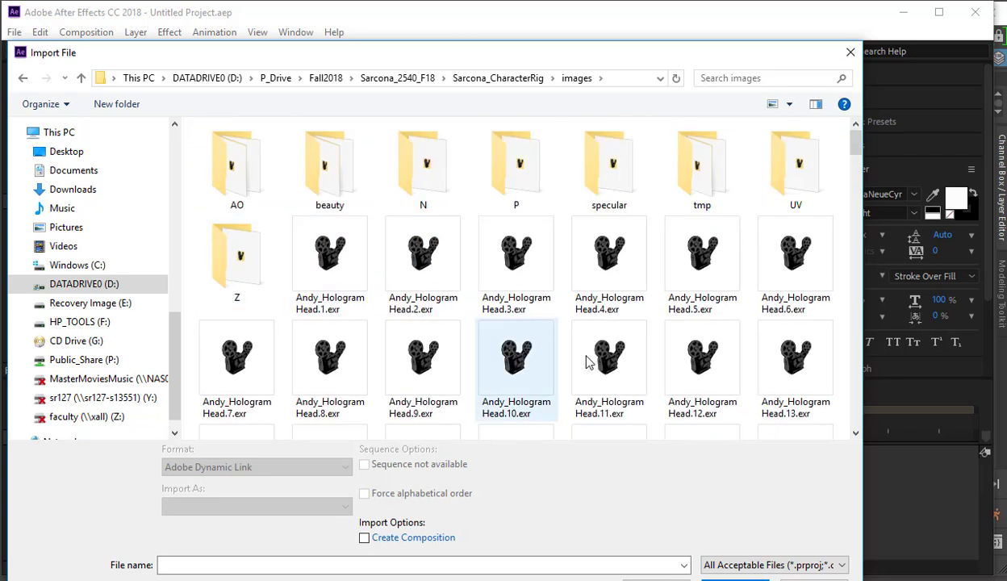
Find the Bouncy frames and import Bouncy.0049.exr as footage with the OpenEXR Sequence option enabled.
scroll(405, 312, down, 7)
scroll(404, 313, down, 10)
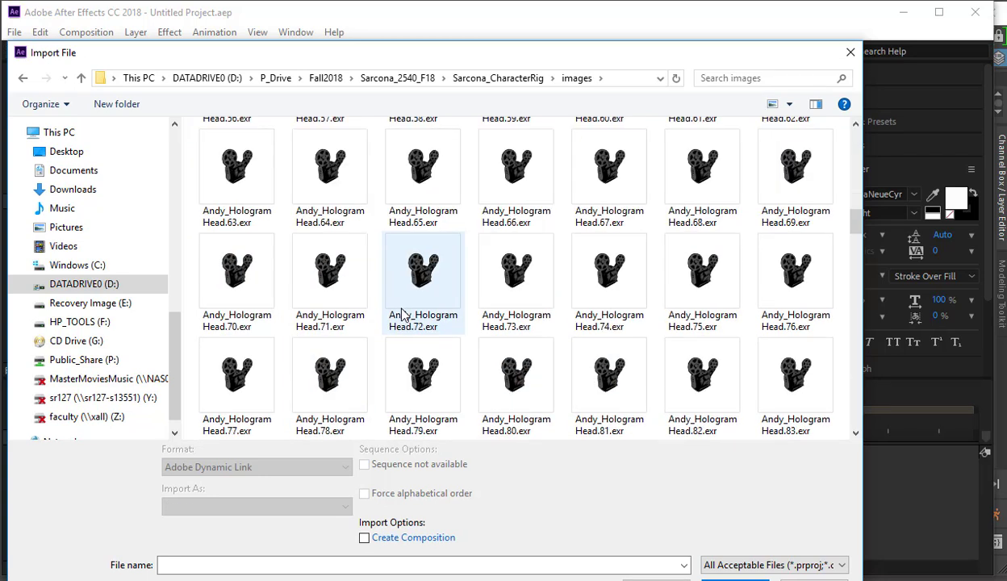
scroll(404, 320, down, 5)
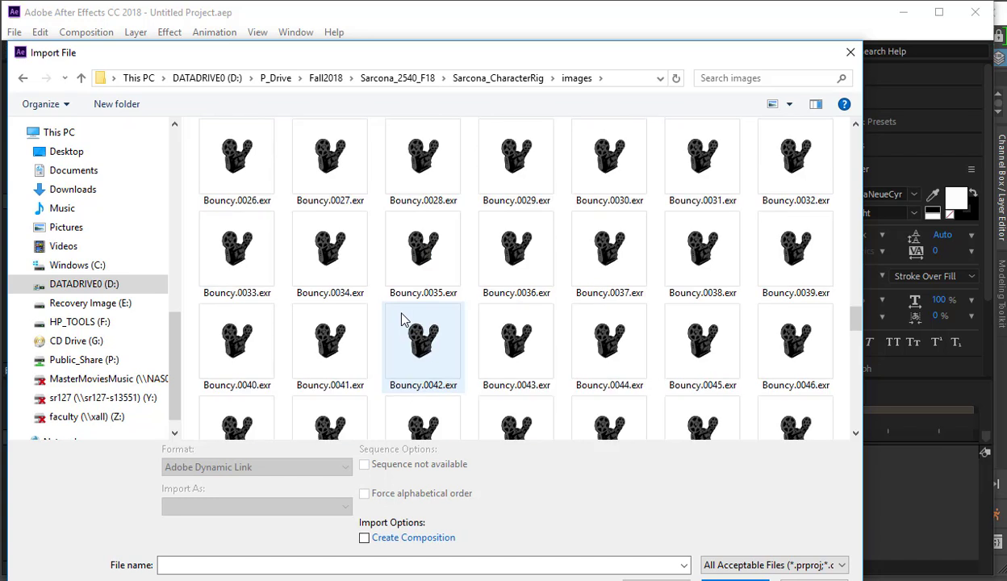
scroll(404, 318, down, 6)
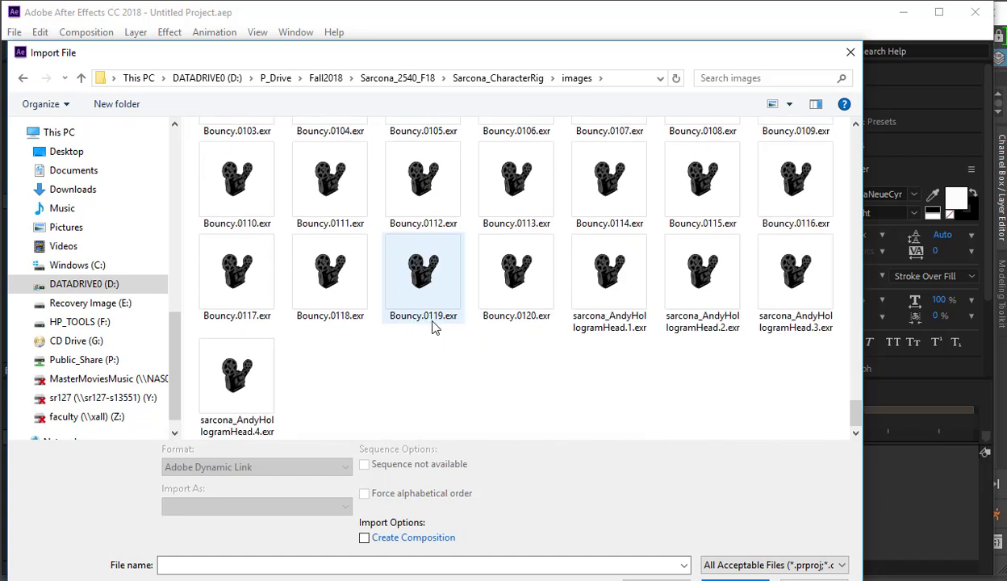
scroll(434, 327, up, 10)
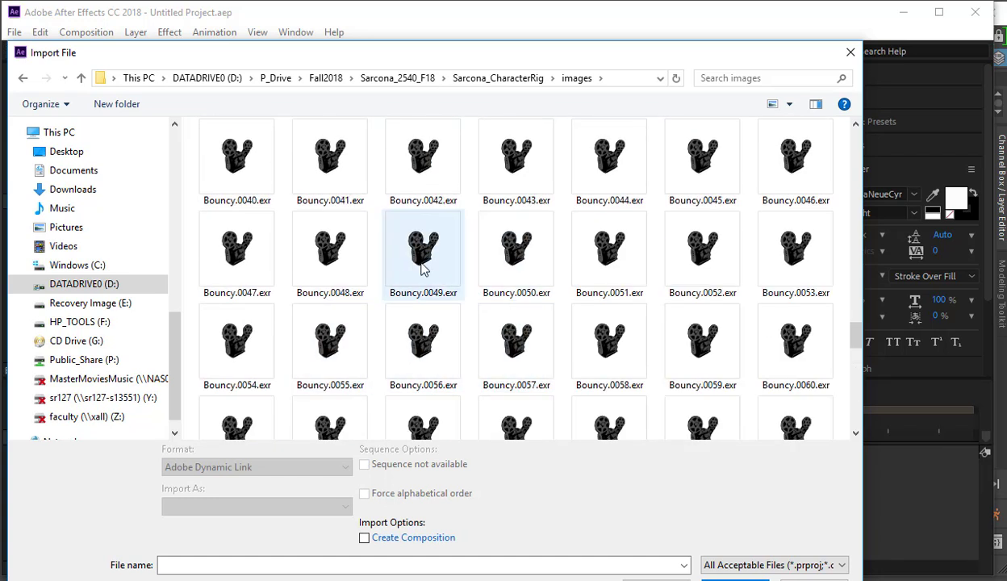
click(441, 266)
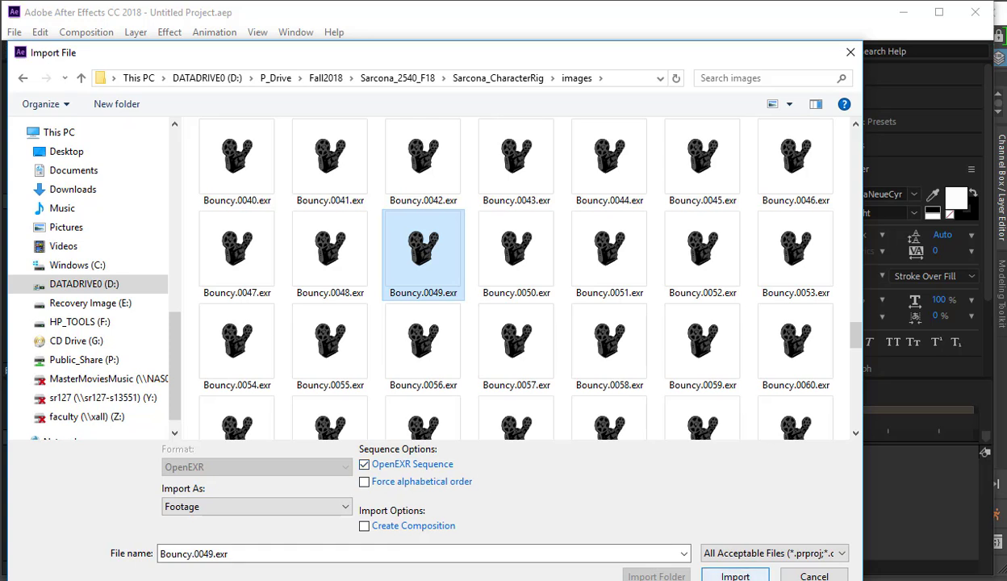
click(735, 576)
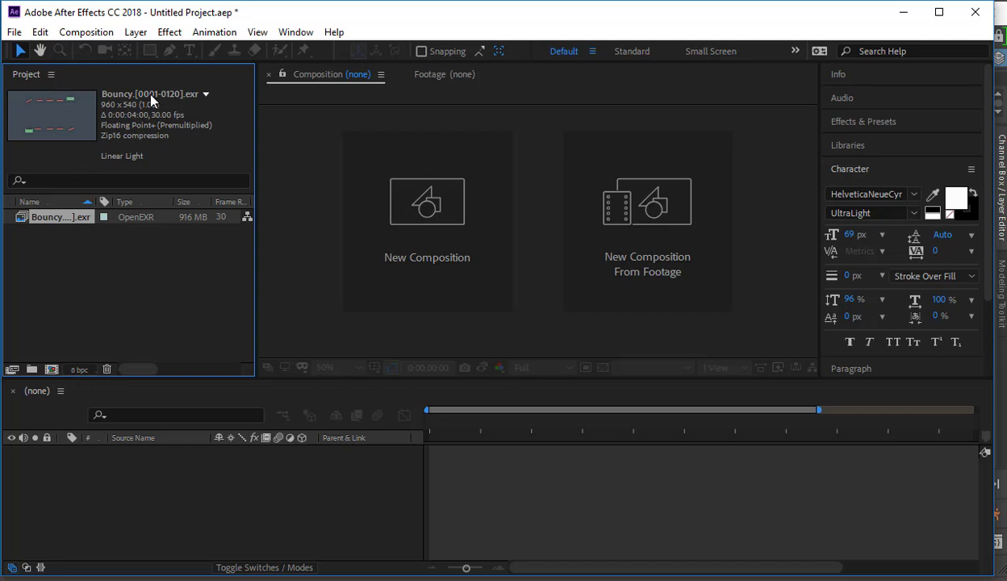
Interpret the Bouncy sequence with premultiplied alpha matted with black and an assumed frame rate of 30 frames per second.
right_click(50, 217)
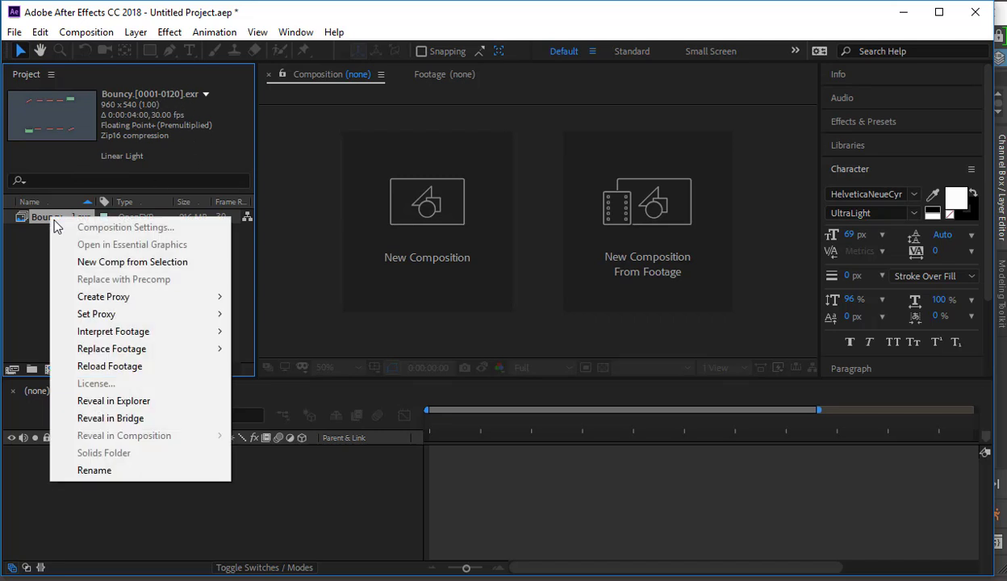
mouse_move(174, 331)
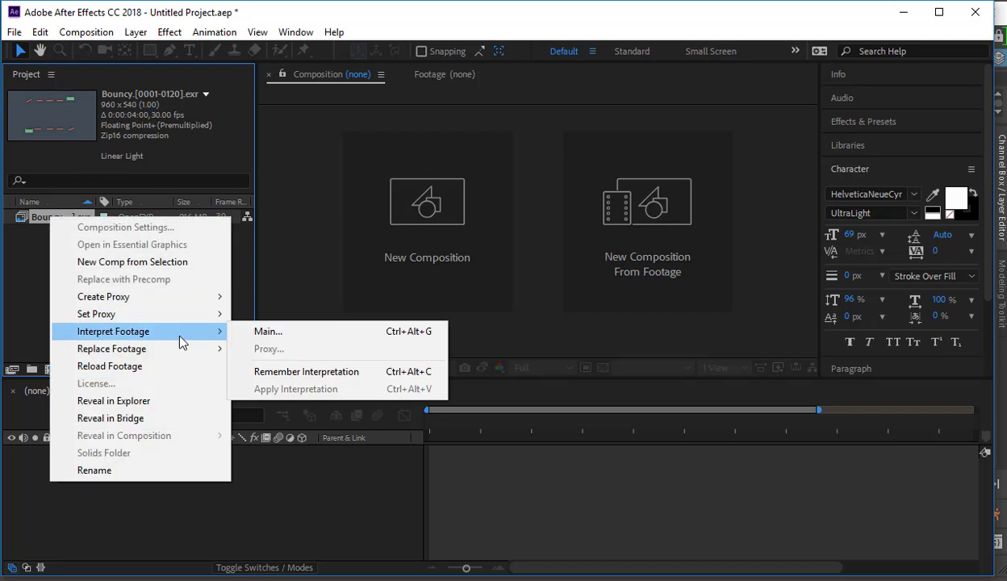
click(268, 333)
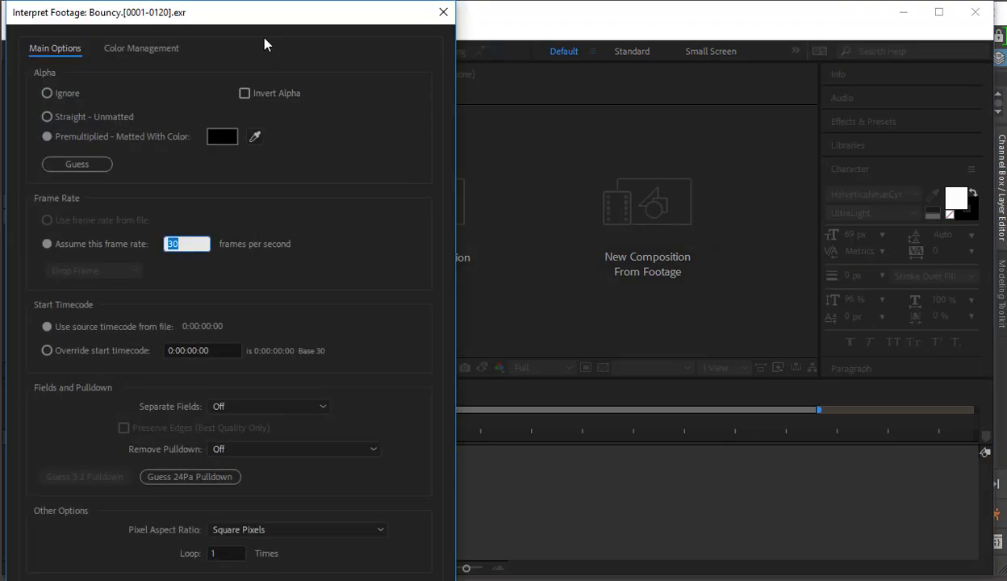
drag(337, 28, 686, 48)
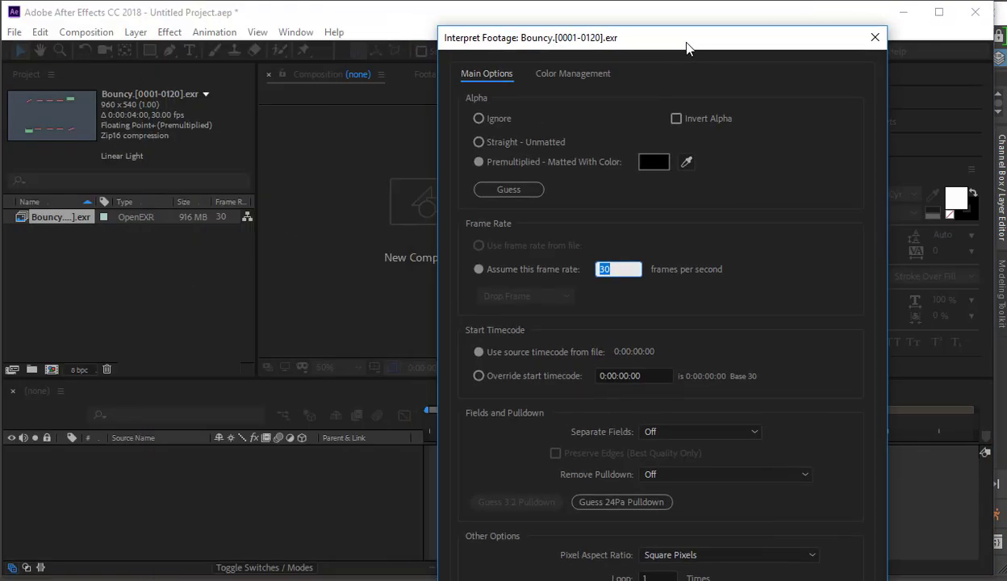
click(501, 274)
double_click(620, 267)
click(485, 159)
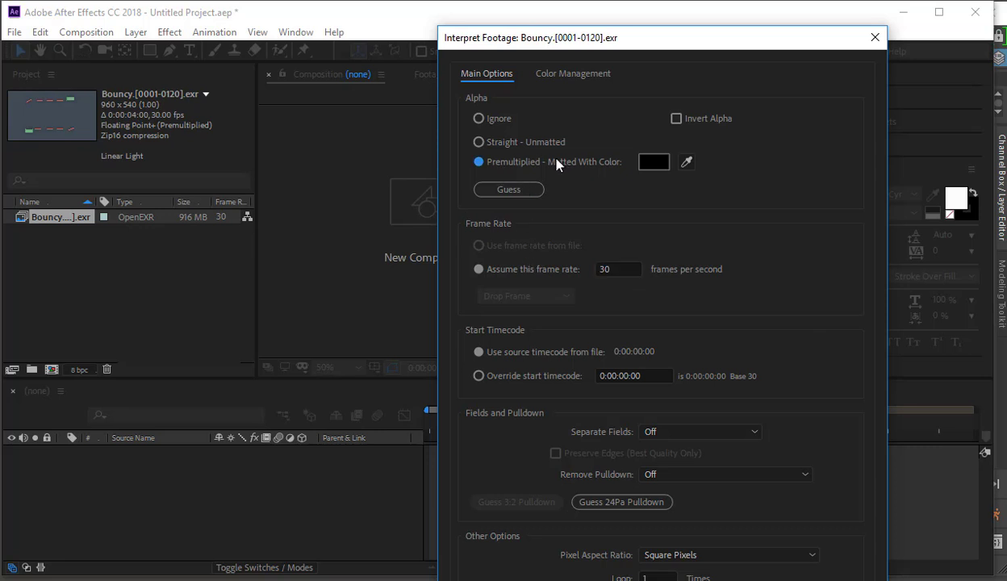
click(509, 118)
click(505, 162)
key(Return)
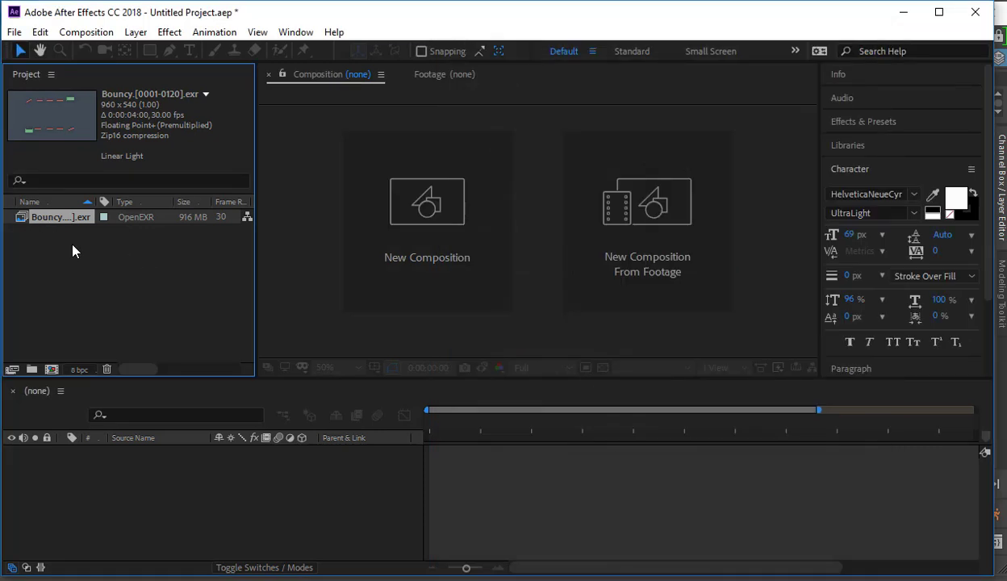
Create a new composition from the Bouncy sequence and preview its animation in the timeline.
drag(60, 223, 77, 295)
drag(56, 351, 50, 368)
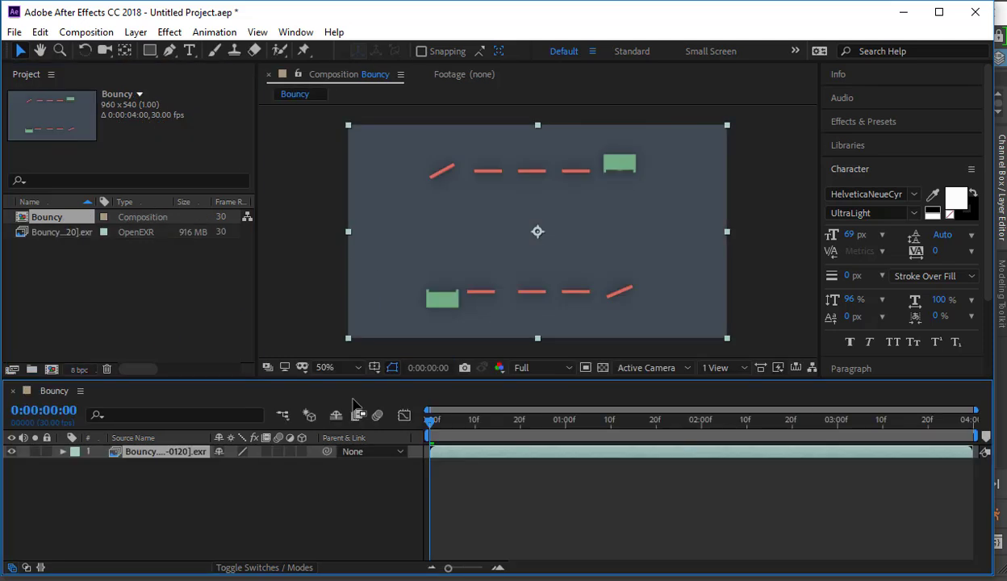
key(space)
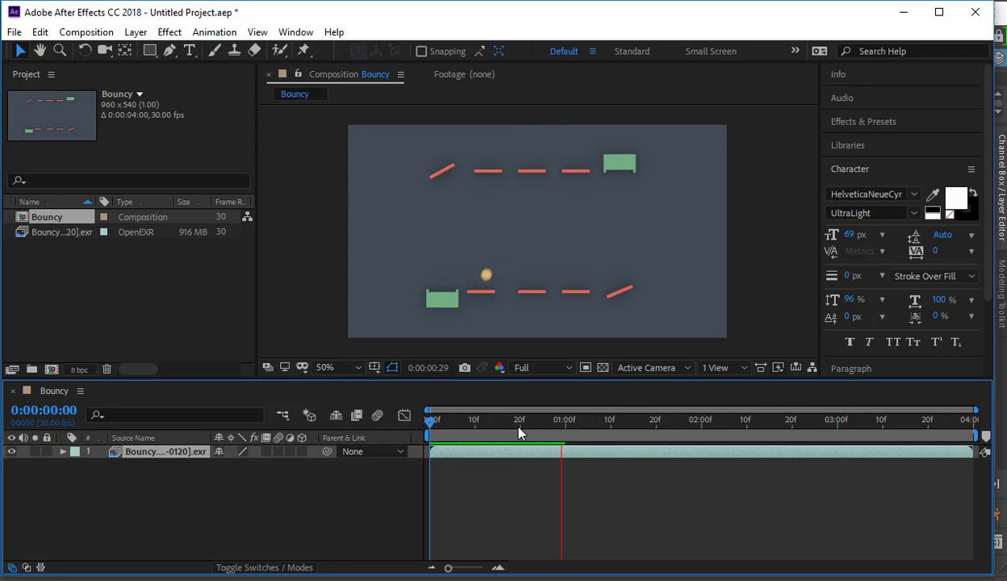
key(space)
key(space)
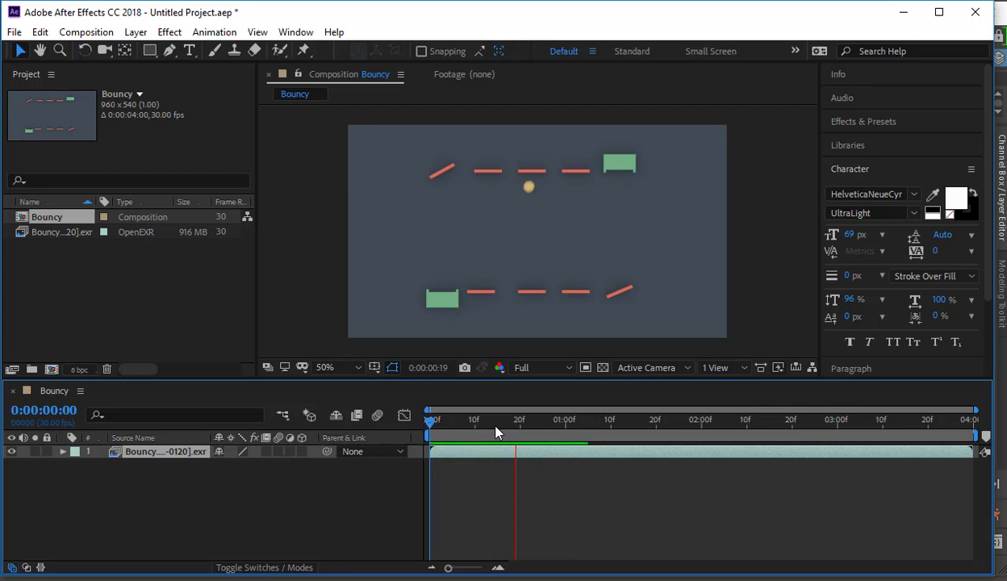
key(space)
drag(652, 436, 210, 328)
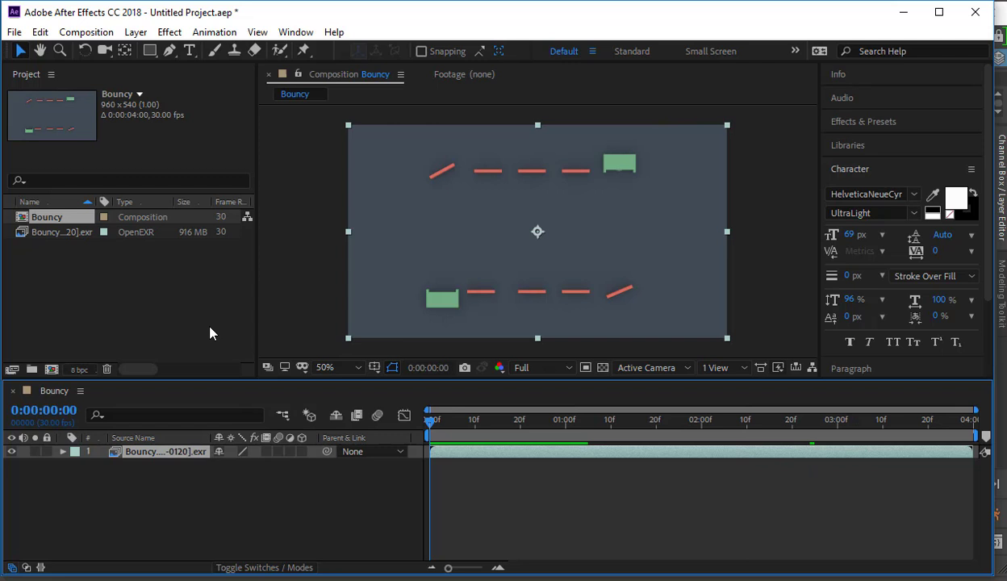
Export the Bouncy composition by adding it to the Adobe Media Encoder queue.
click(15, 32)
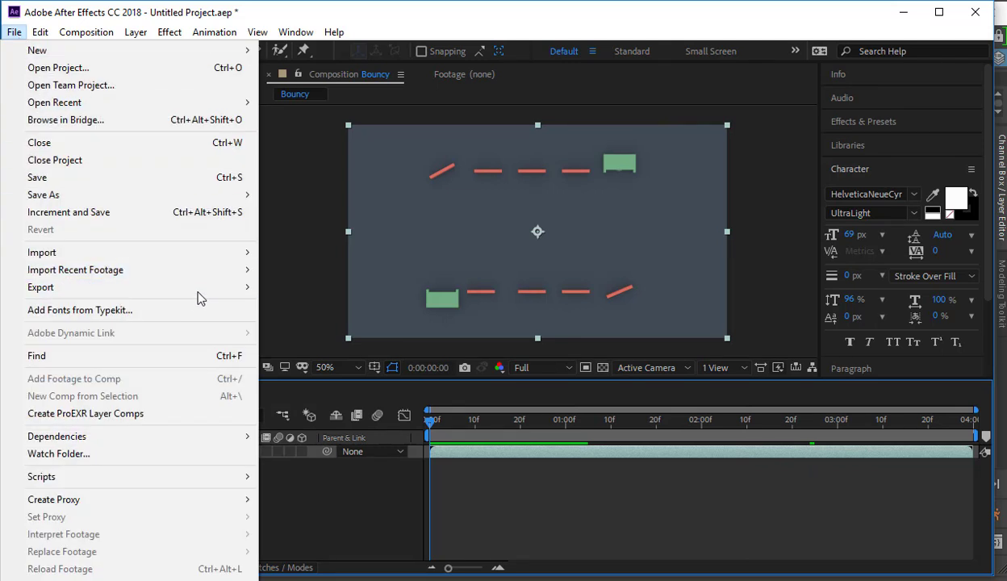
mouse_move(203, 288)
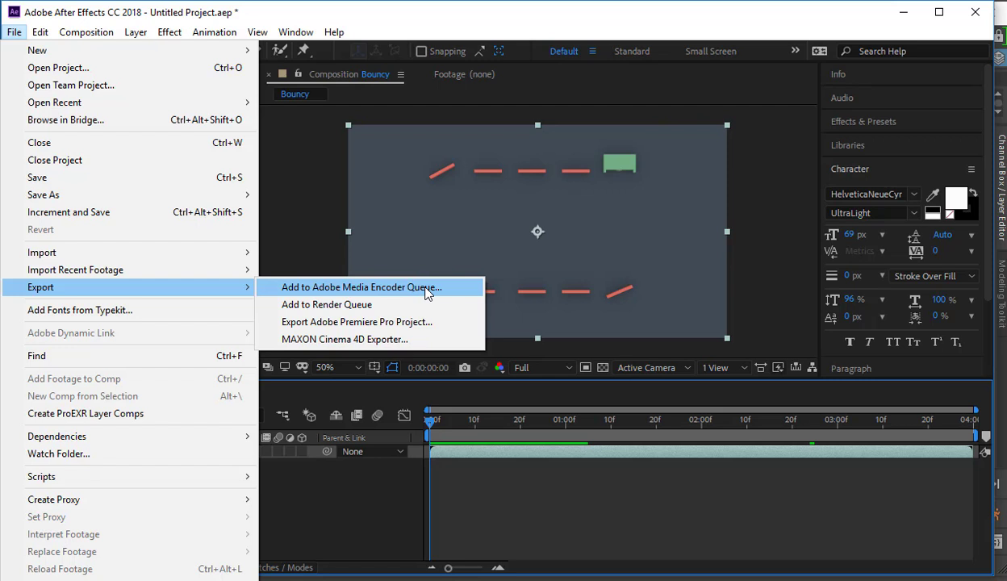
click(425, 287)
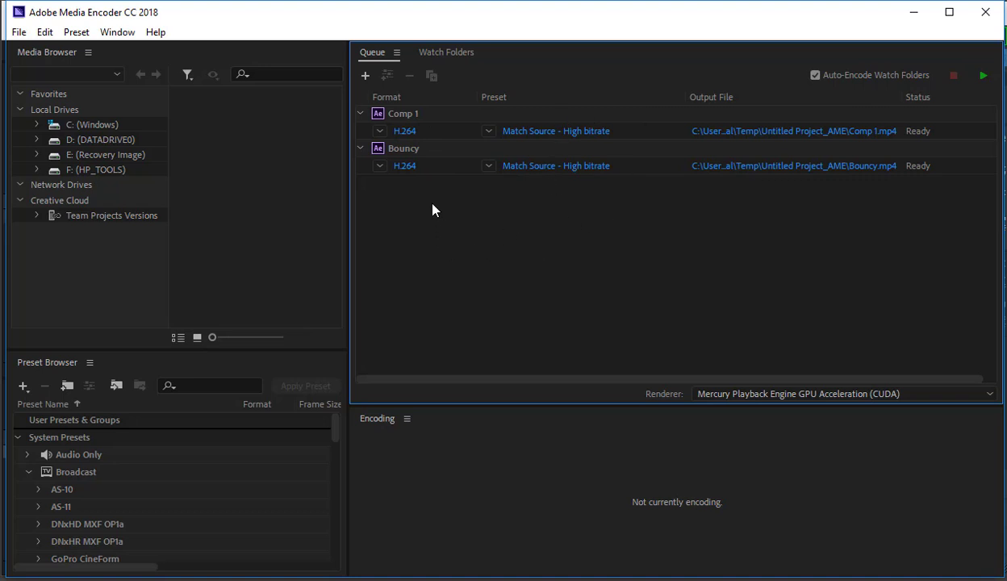
Remove the Comp 1 item from the encoding queue, keeping only Bouncy.
click(416, 152)
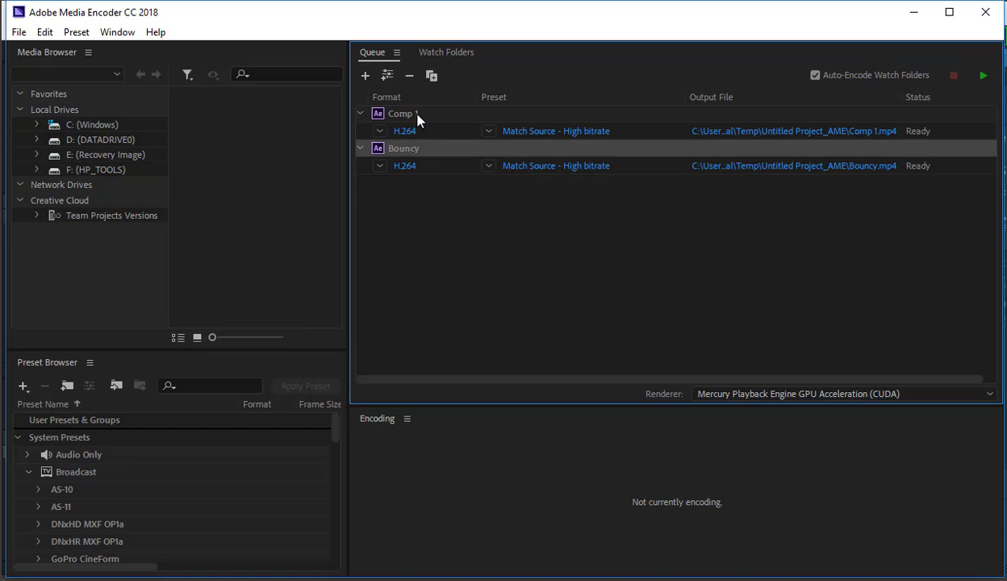
click(416, 116)
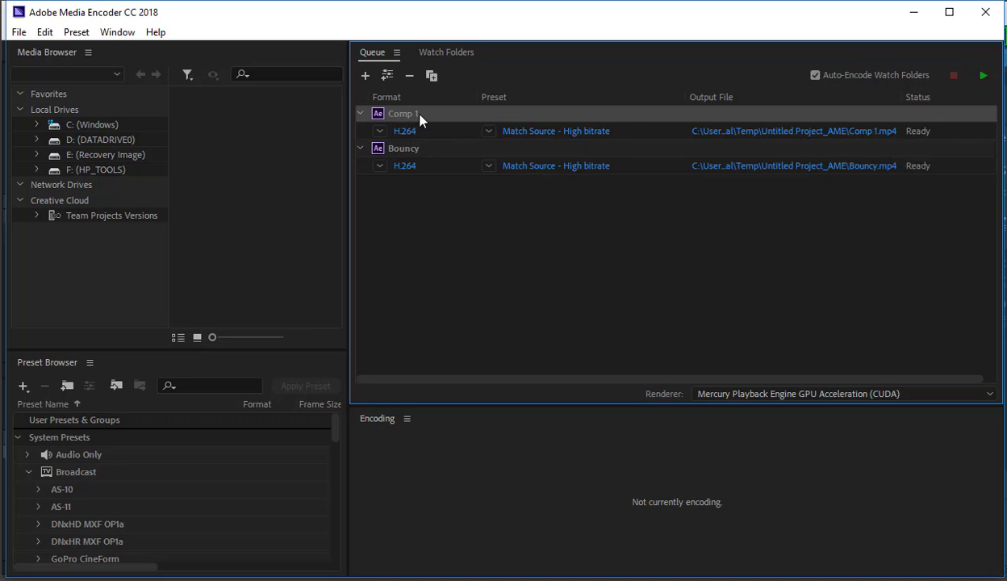
click(392, 145)
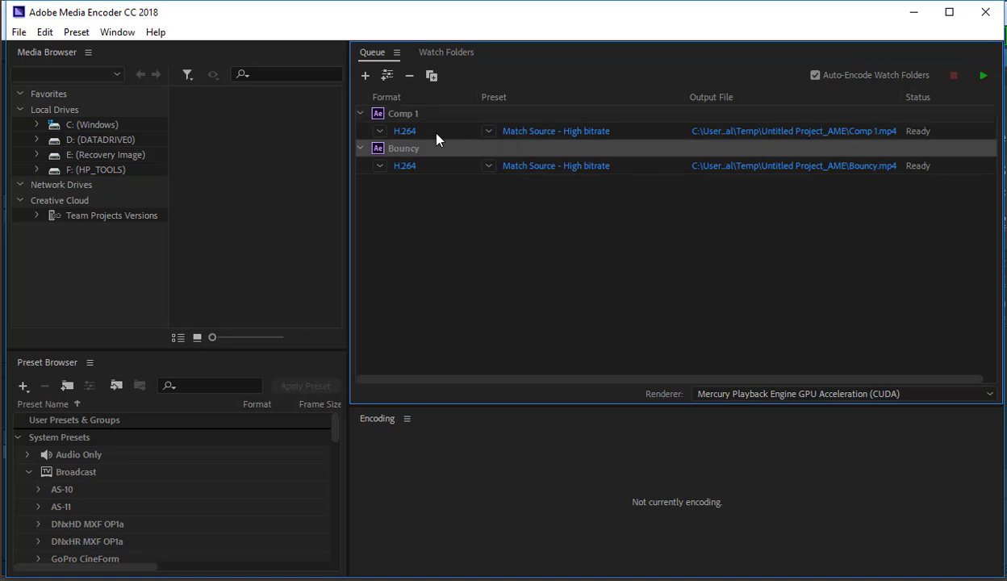
click(407, 117)
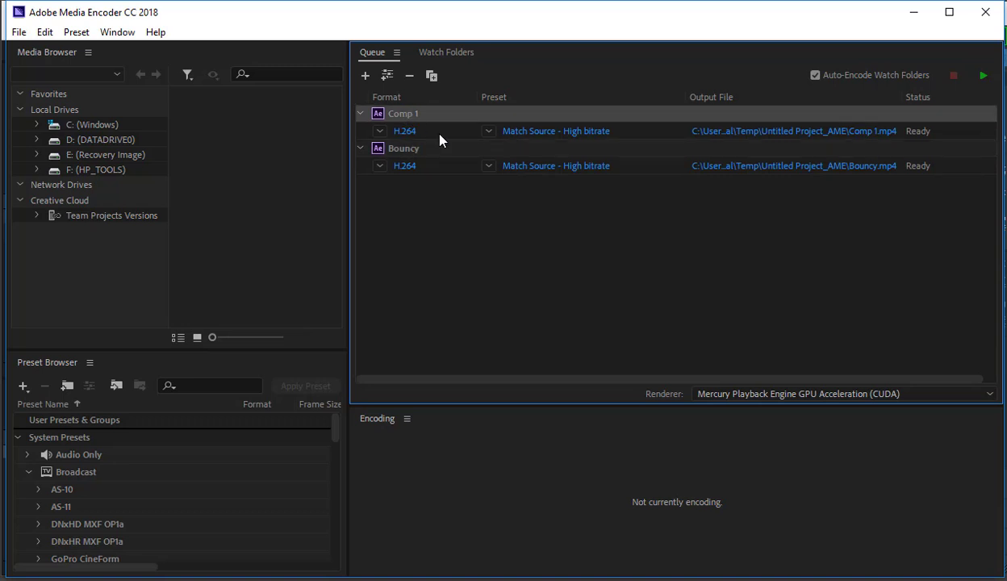
key(Delete)
click(585, 352)
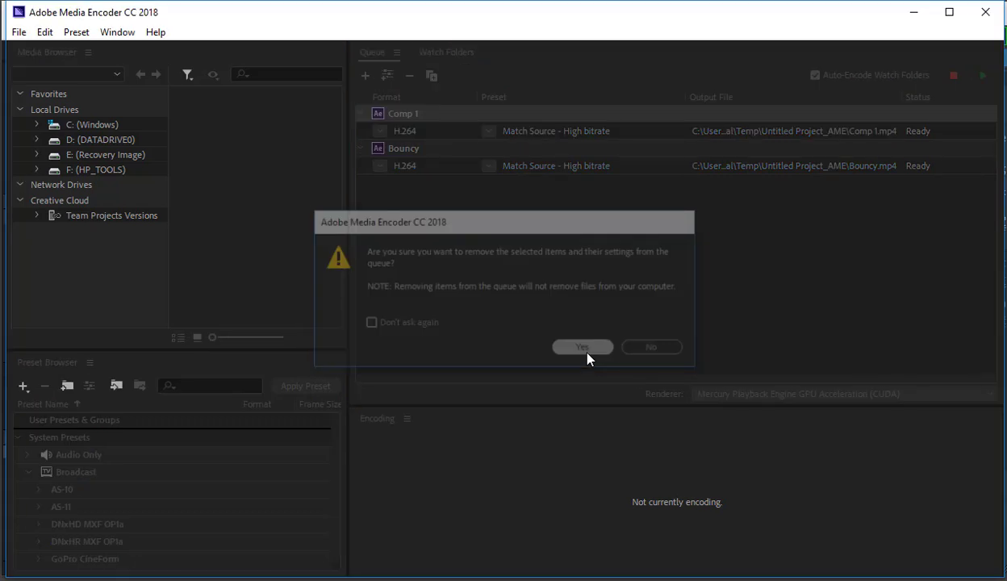
key(alt+Tab)
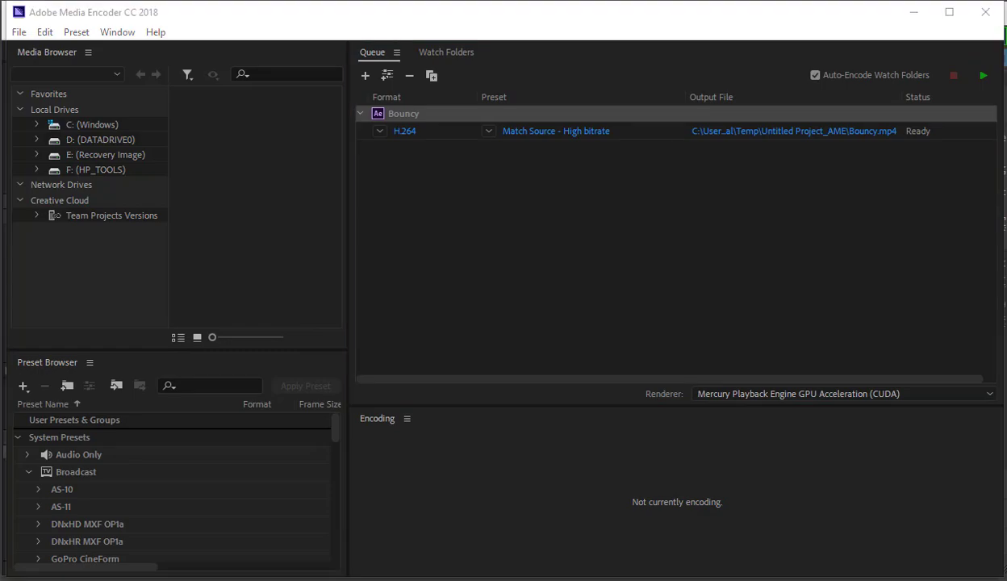
click(14, 31)
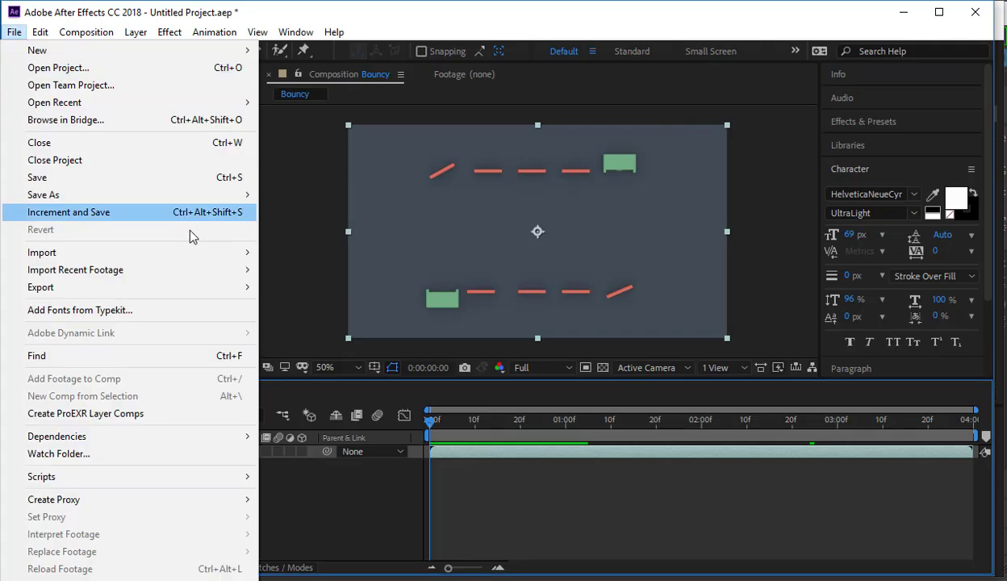
mouse_move(251, 287)
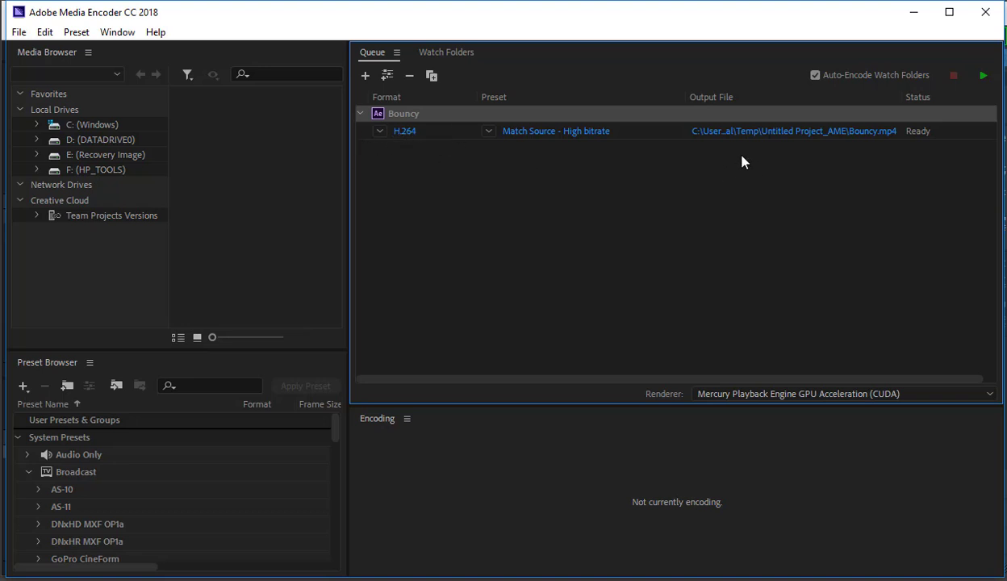
Set the Bouncy output location to the movies folder of the CharacterRig project, inside the Fall2018 2540_F18 folder on P_Drive.
click(749, 130)
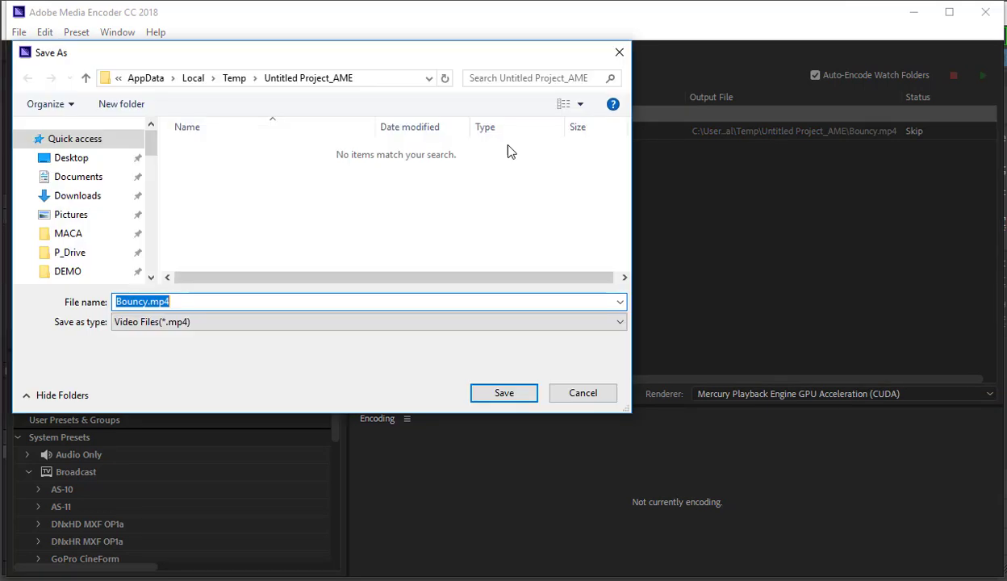
click(70, 252)
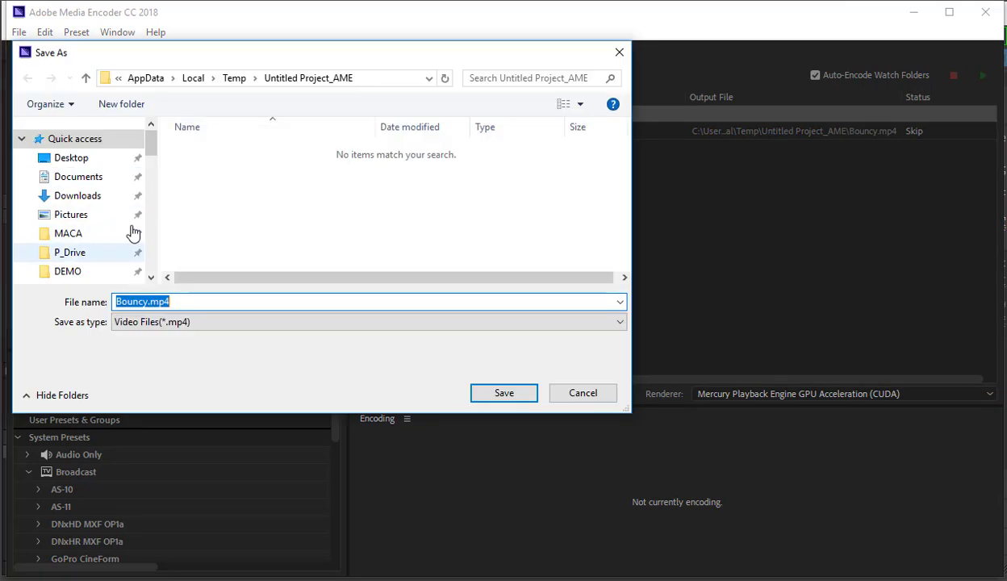
double_click(216, 173)
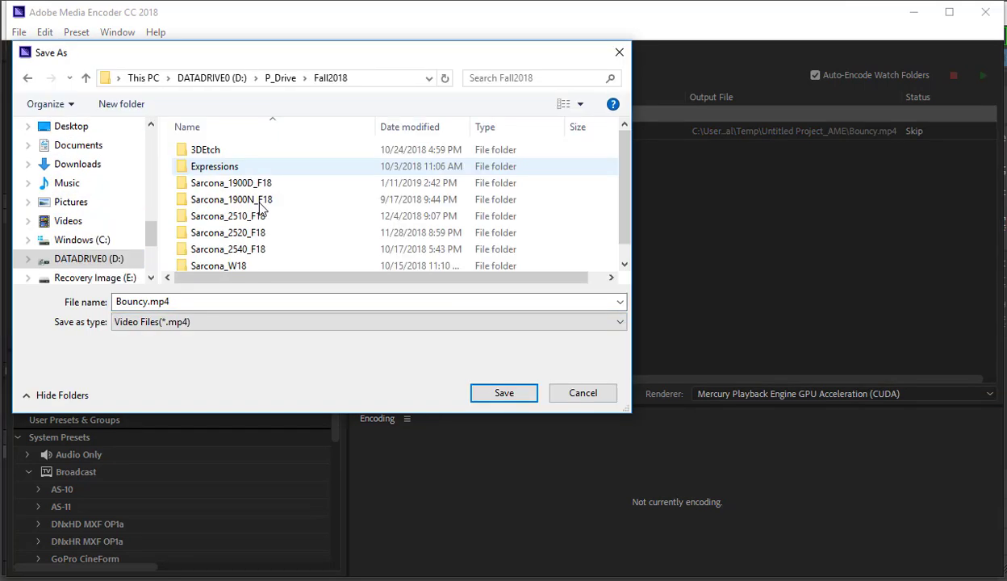
double_click(242, 249)
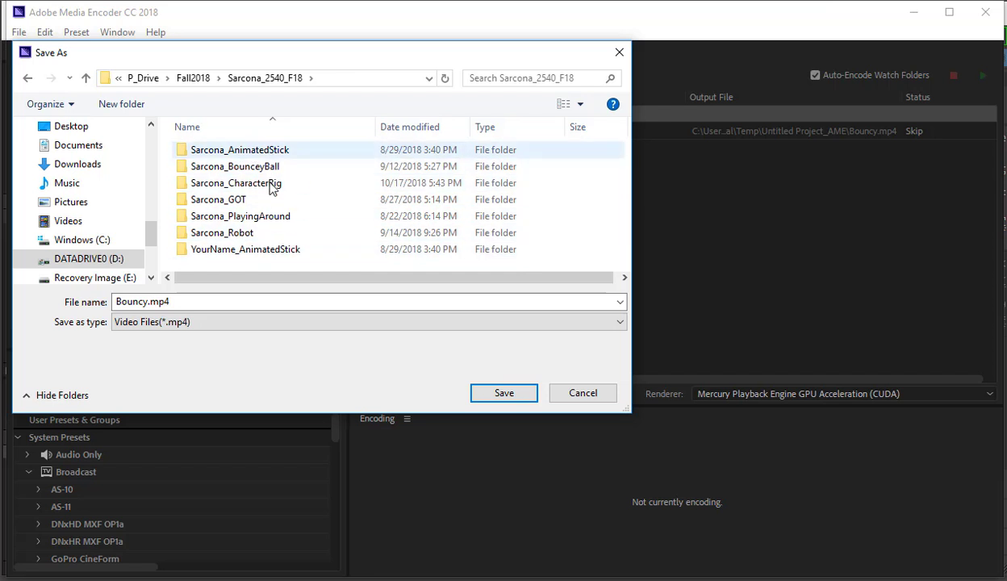
double_click(270, 184)
scroll(224, 231, down, 1)
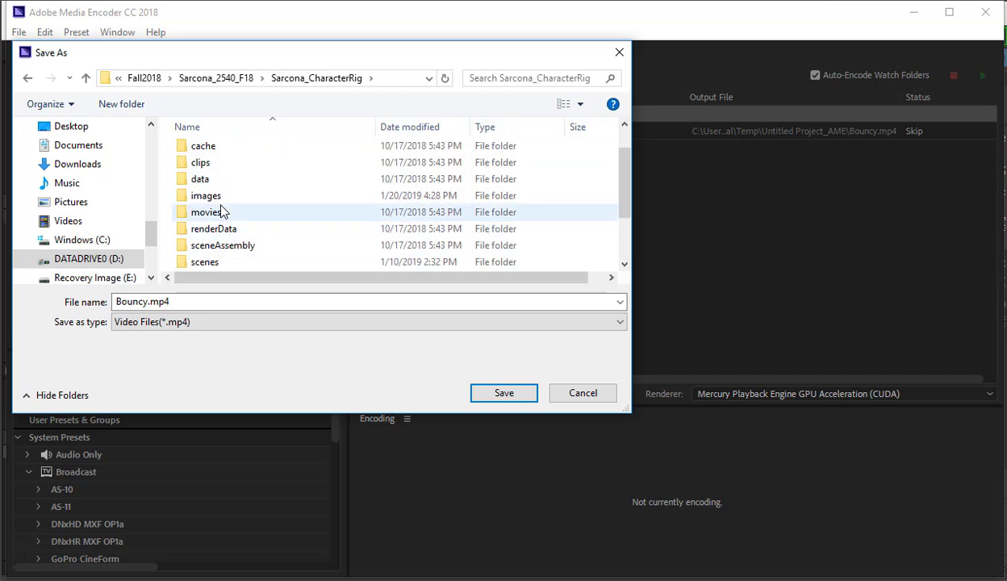
double_click(225, 209)
Name the output file with the author's surname followed by _Bouncy, save it as an MP4, and start encoding the queue.
double_click(197, 302)
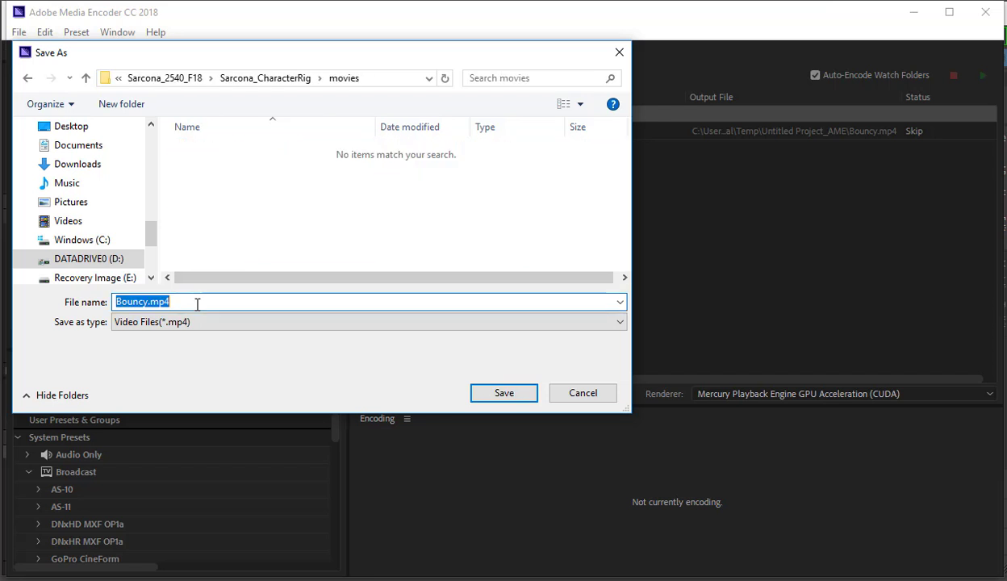
text(Sarcona)
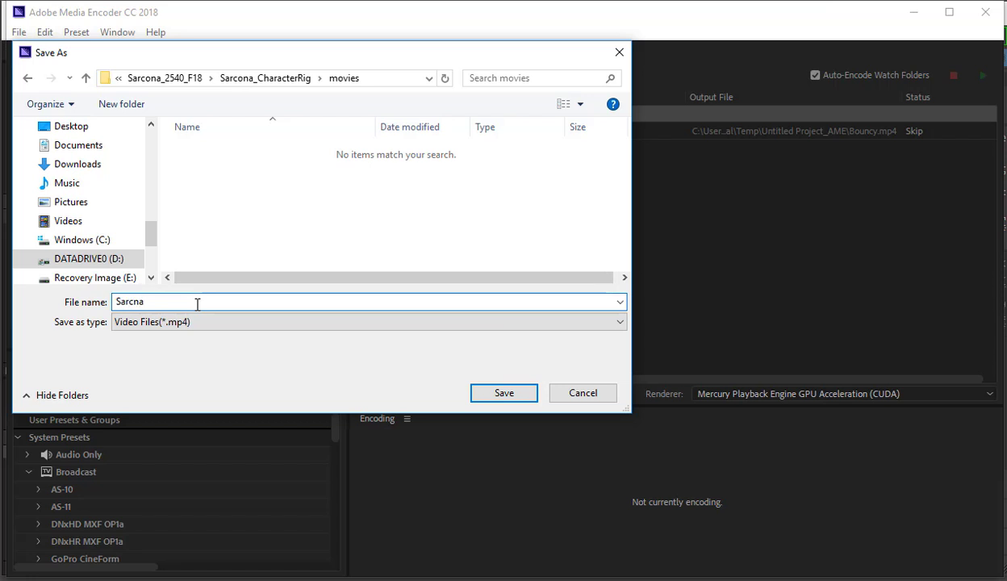
key(BackSpace)
key(BackSpace)
text(ona_)
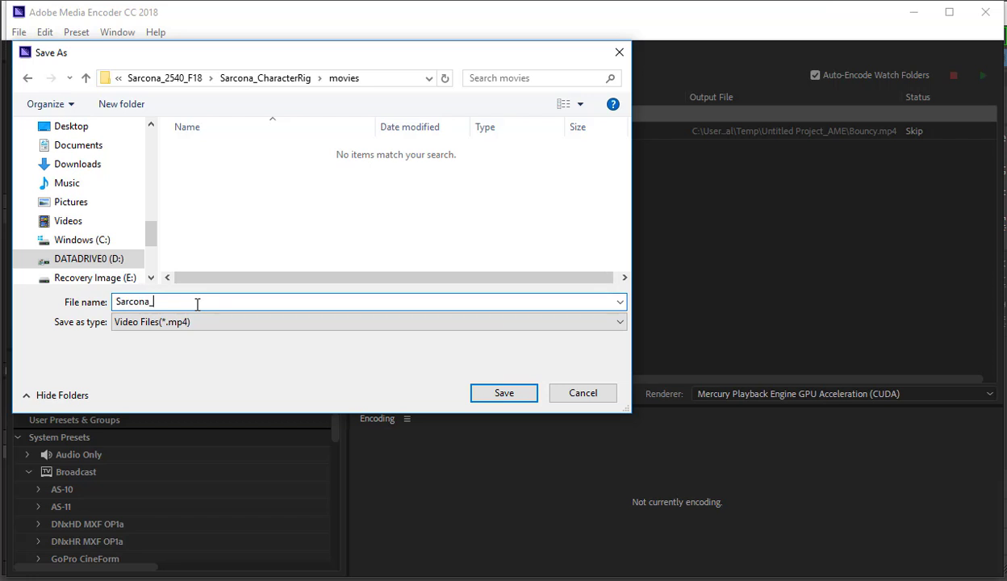
text(Bouncy)
drag(199, 301, 120, 300)
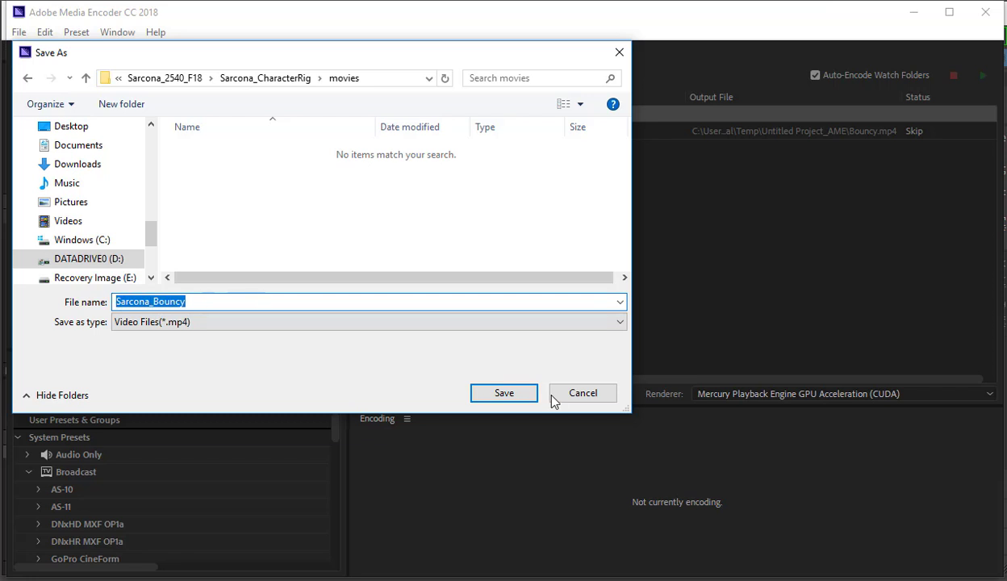
click(503, 393)
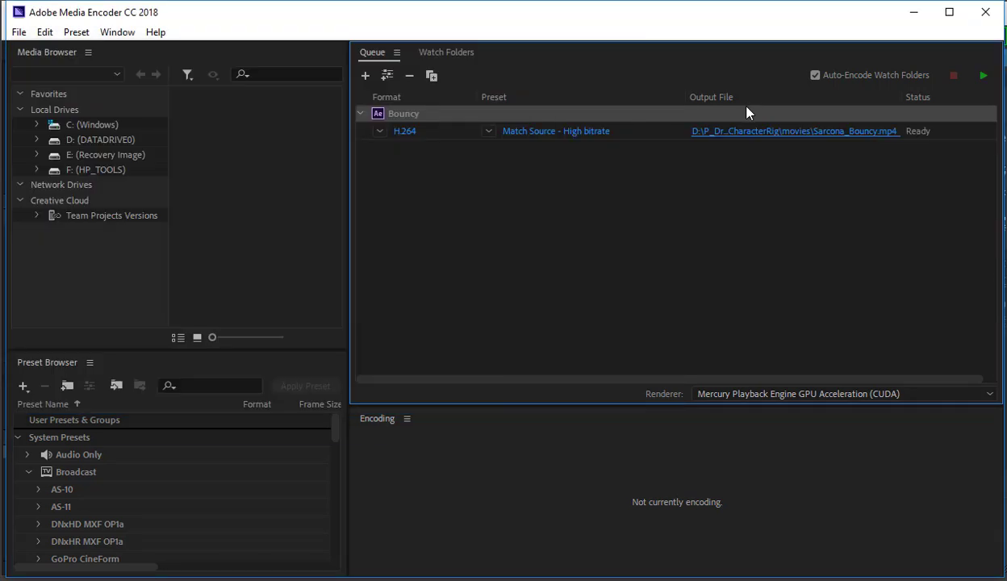
click(982, 76)
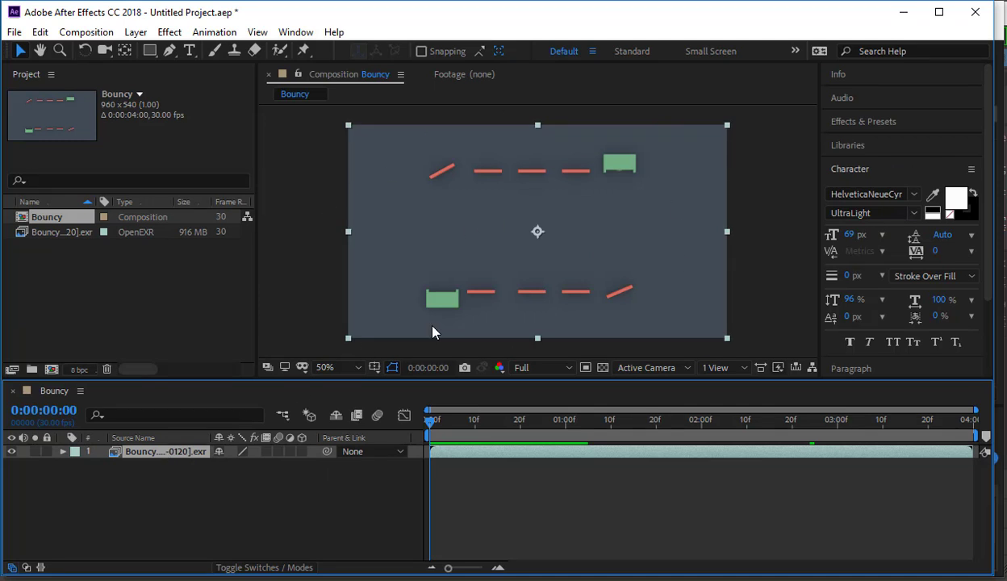
Try an Exposure effect on the Bouncy layer with exposure at about -0.73, and delete the effect.
click(169, 31)
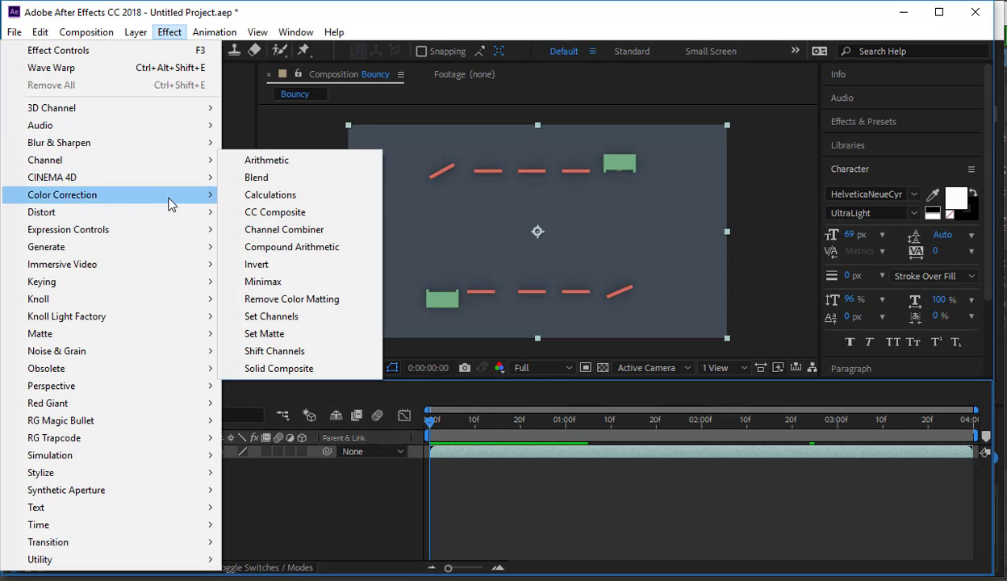
mouse_move(171, 202)
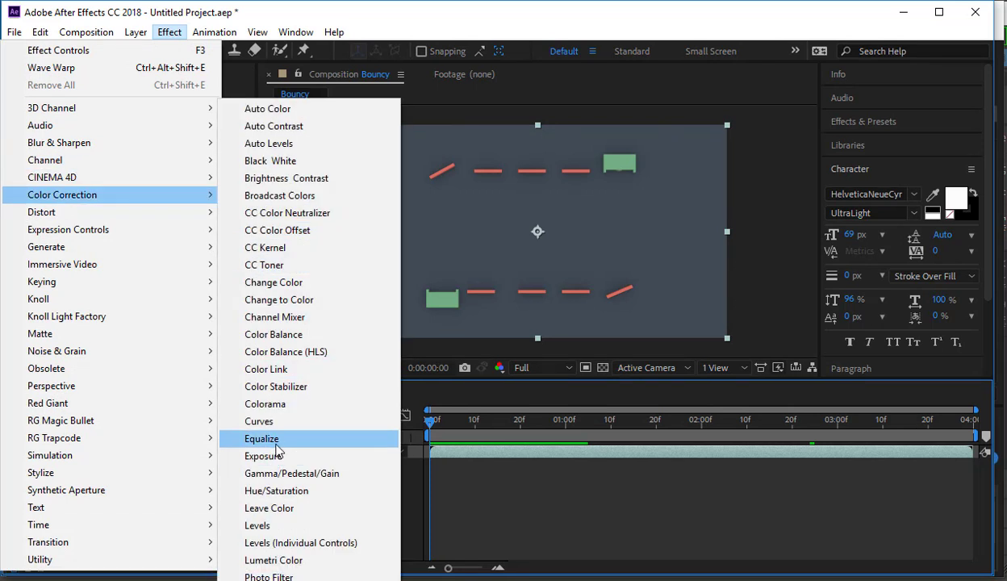
click(274, 456)
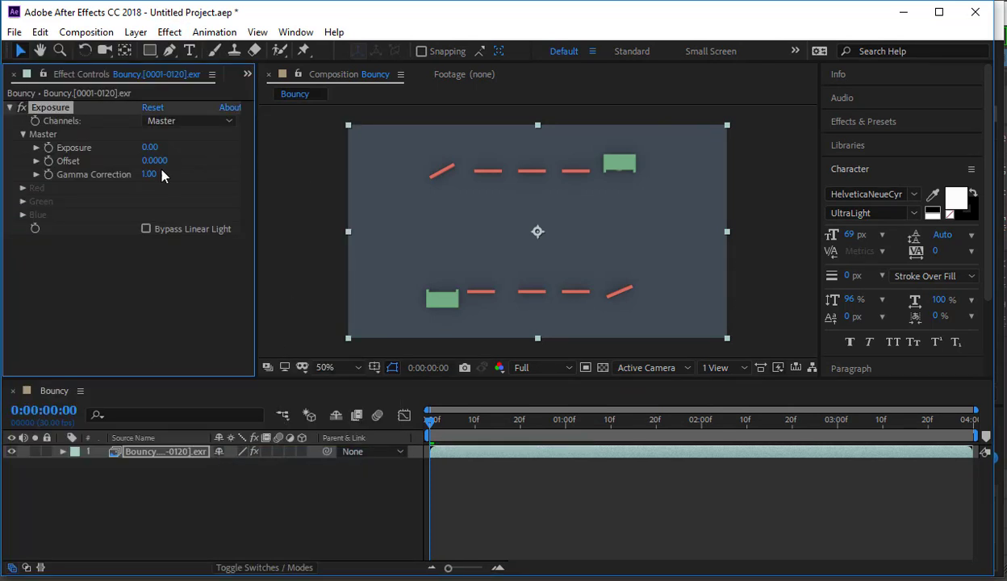
drag(150, 147, 101, 154)
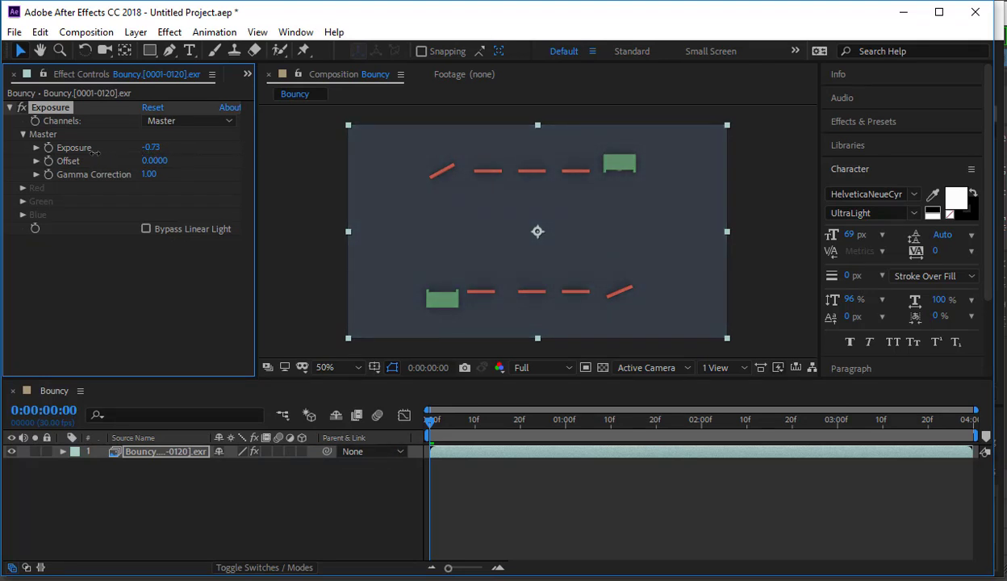
key(Delete)
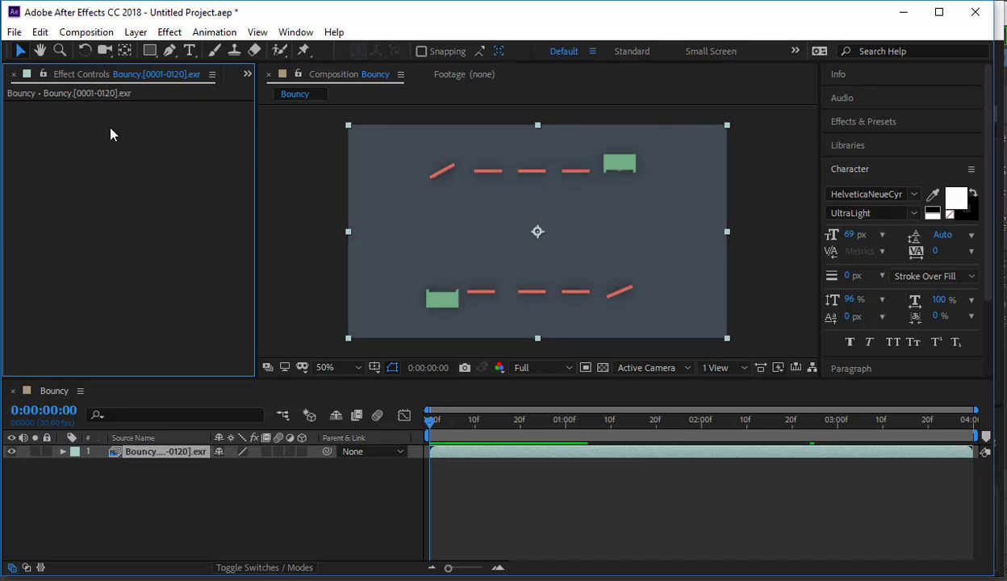
Apply Hue/Saturation to the Bouncy layer, shift the master hue, set saturation to -60 and lightness to -21, and preview the animation.
click(169, 32)
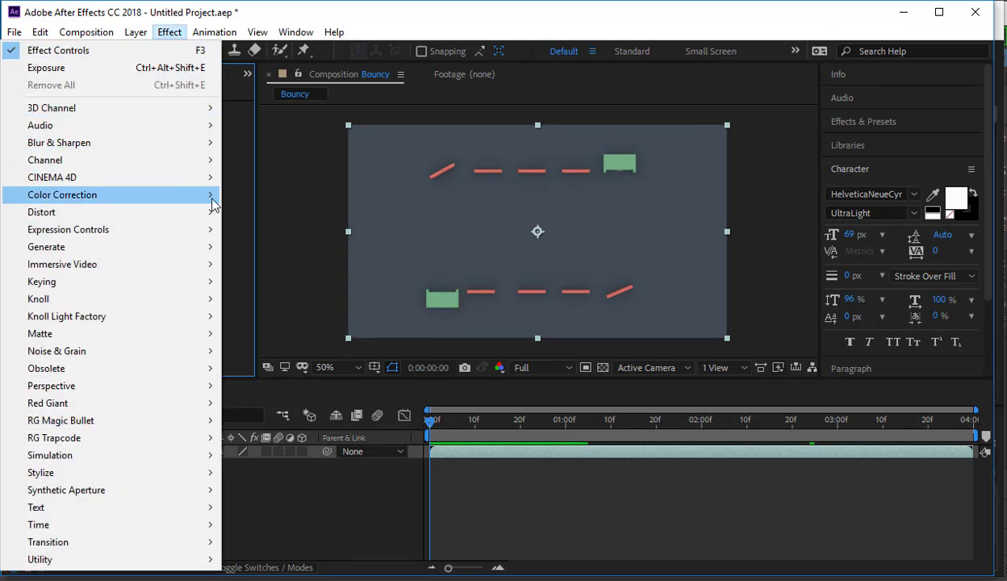
mouse_move(211, 195)
click(276, 491)
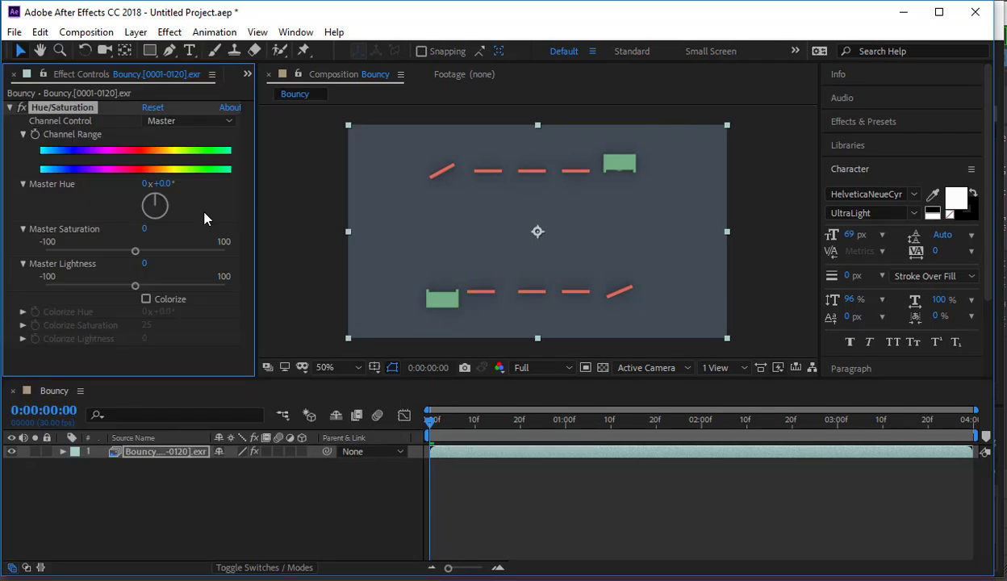
drag(161, 183, 197, 184)
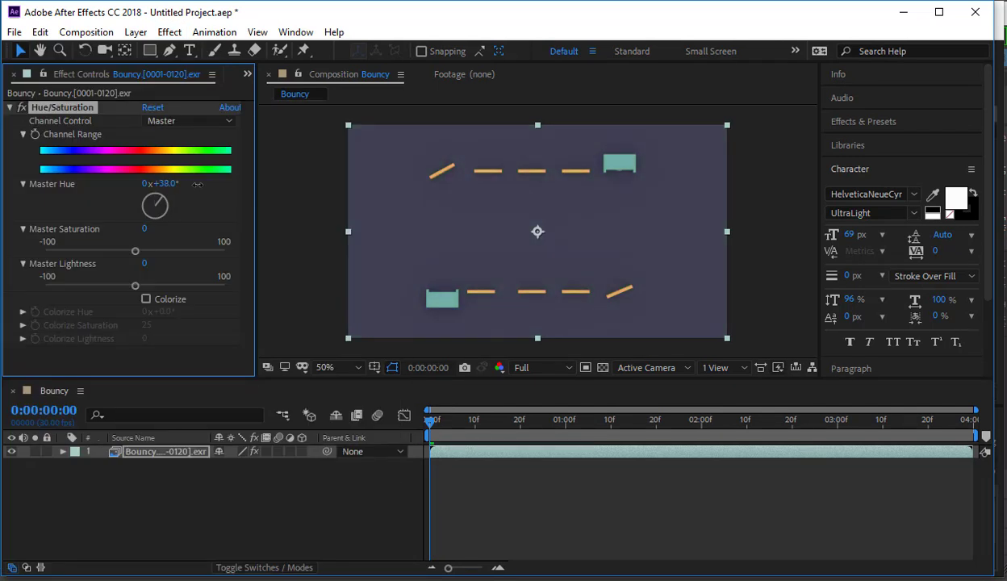
drag(133, 251, 81, 250)
drag(138, 287, 116, 285)
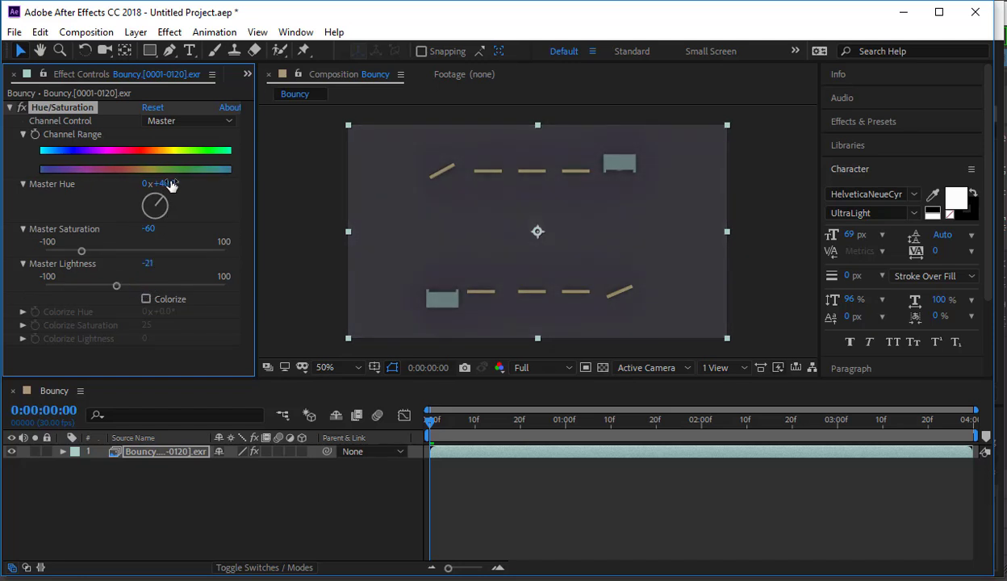
mouse_move(169, 183)
mouse_down()
mouse_move(128, 186)
mouse_move(183, 187)
mouse_up()
key(space)
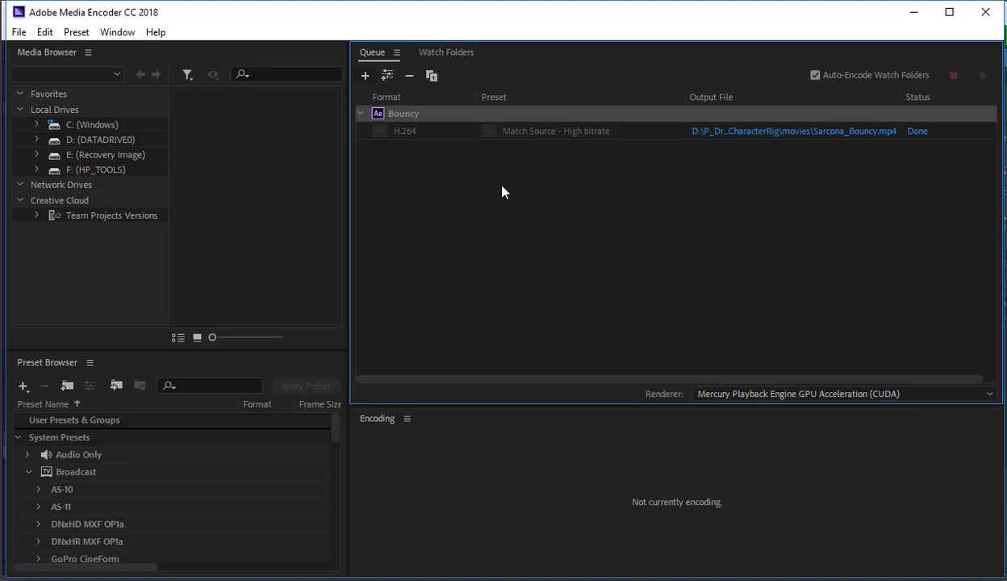
click(891, 205)
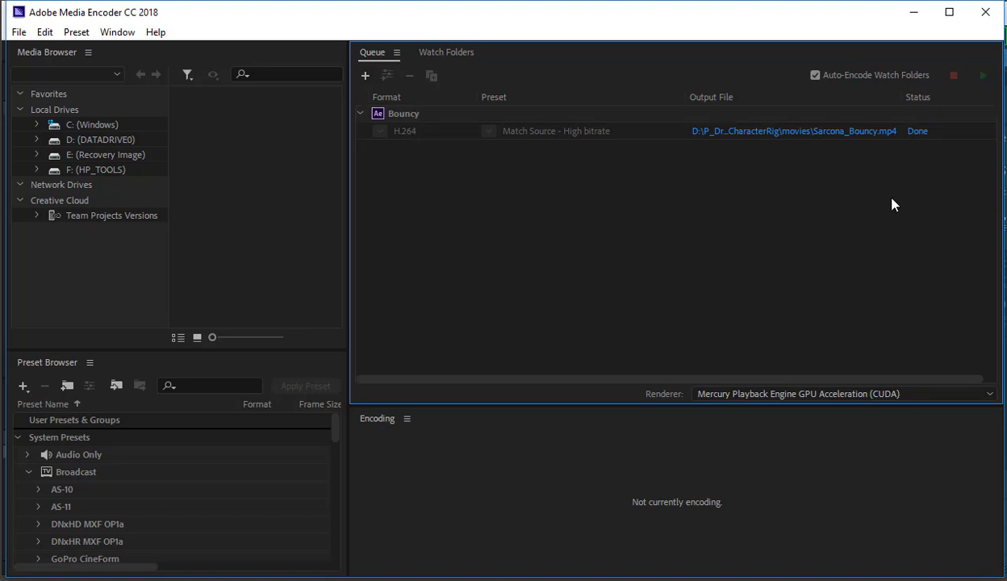